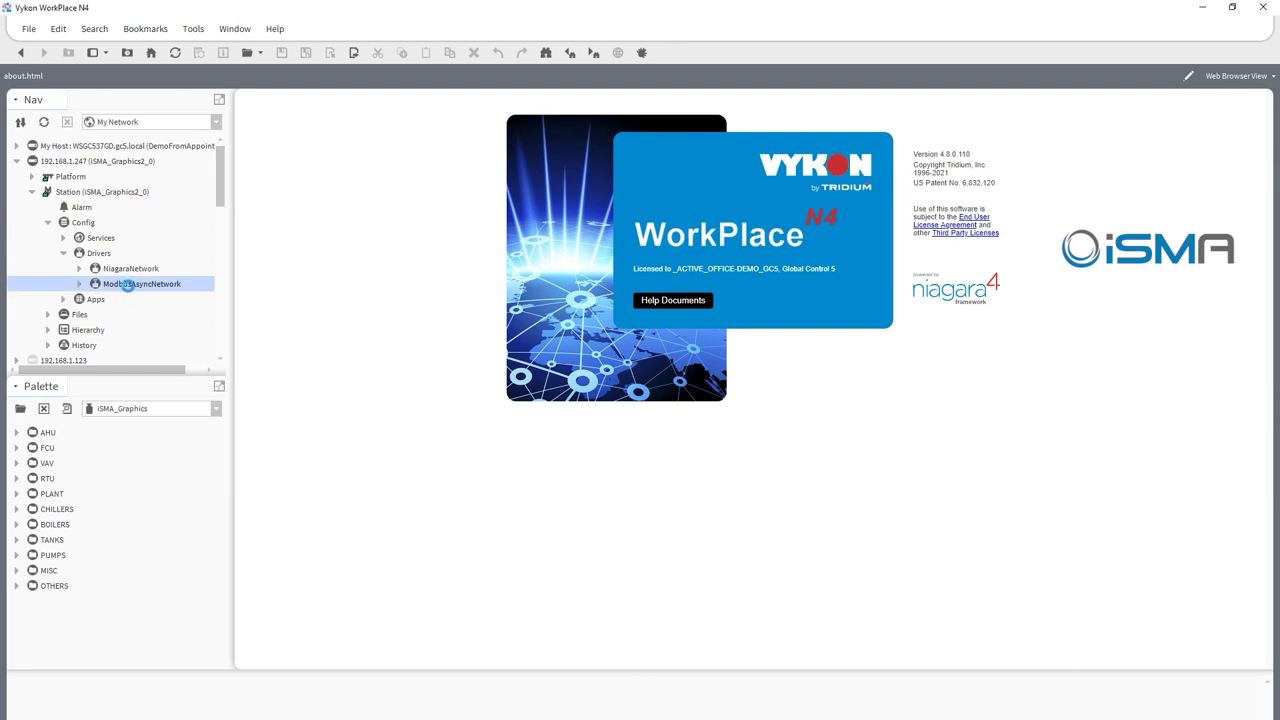
Add the iSMA-B-FCU template from FCU > Template Graphics > Modbus Devices, keeping its default name.
{"action": "left_click", "coordinate": [16, 448]}
{"action": "left_click", "coordinate": [32, 463]}
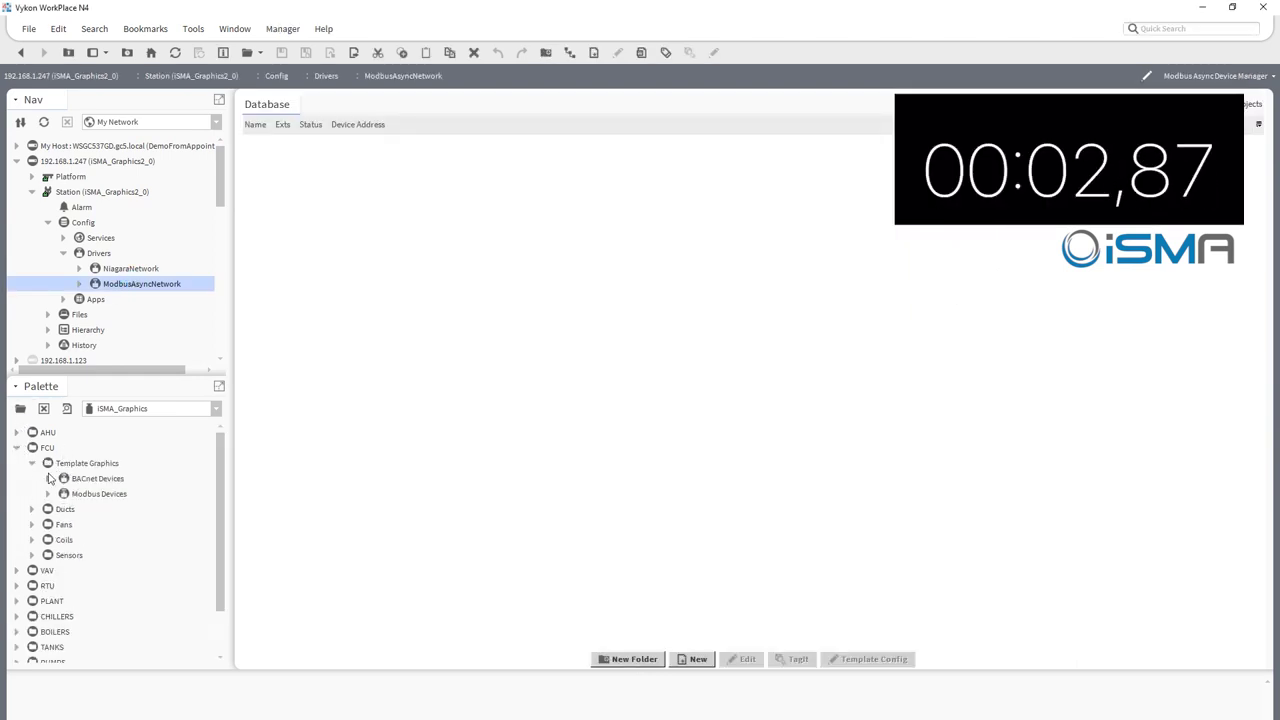
{"action": "left_click", "coordinate": [48, 494]}
{"action": "left_click_drag", "start_coordinate": [105, 509], "coordinate": [533, 337]}
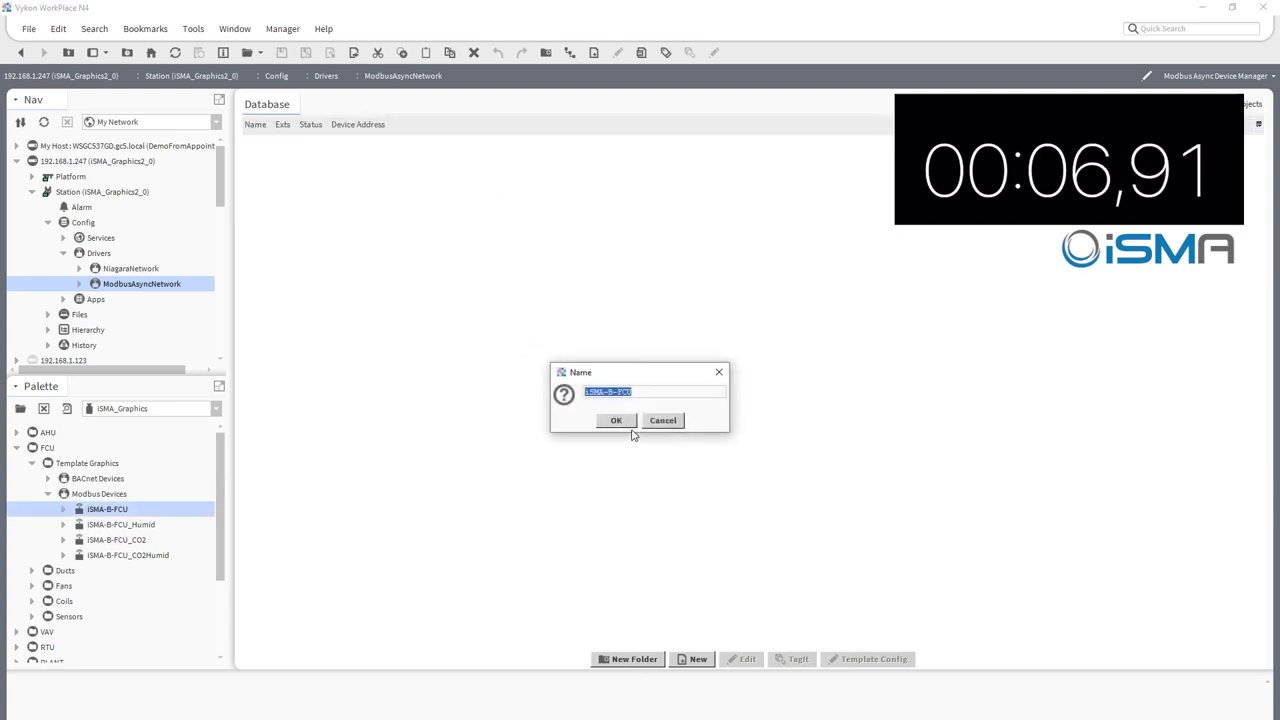
{"action": "left_click", "coordinate": [616, 420]}
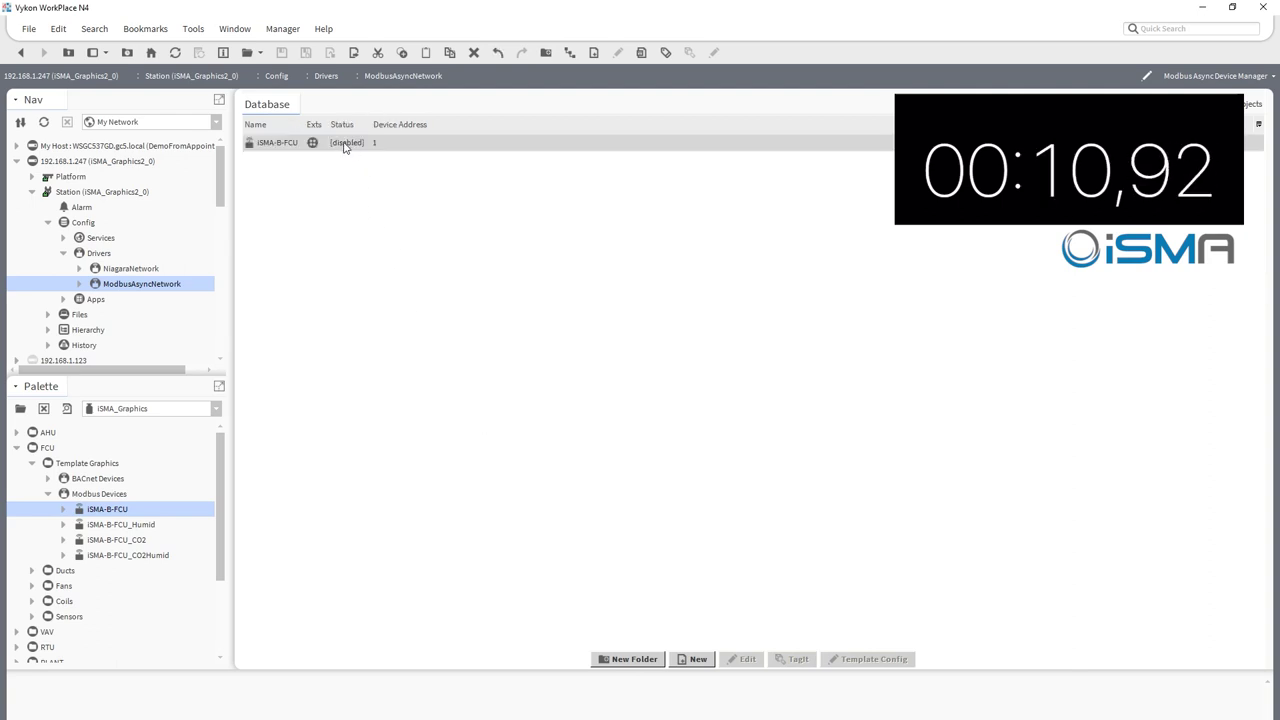
Set the new iSMA-B-FCU device at address 2 to Enabled = true.
{"action": "double_click", "coordinate": [342, 146]}
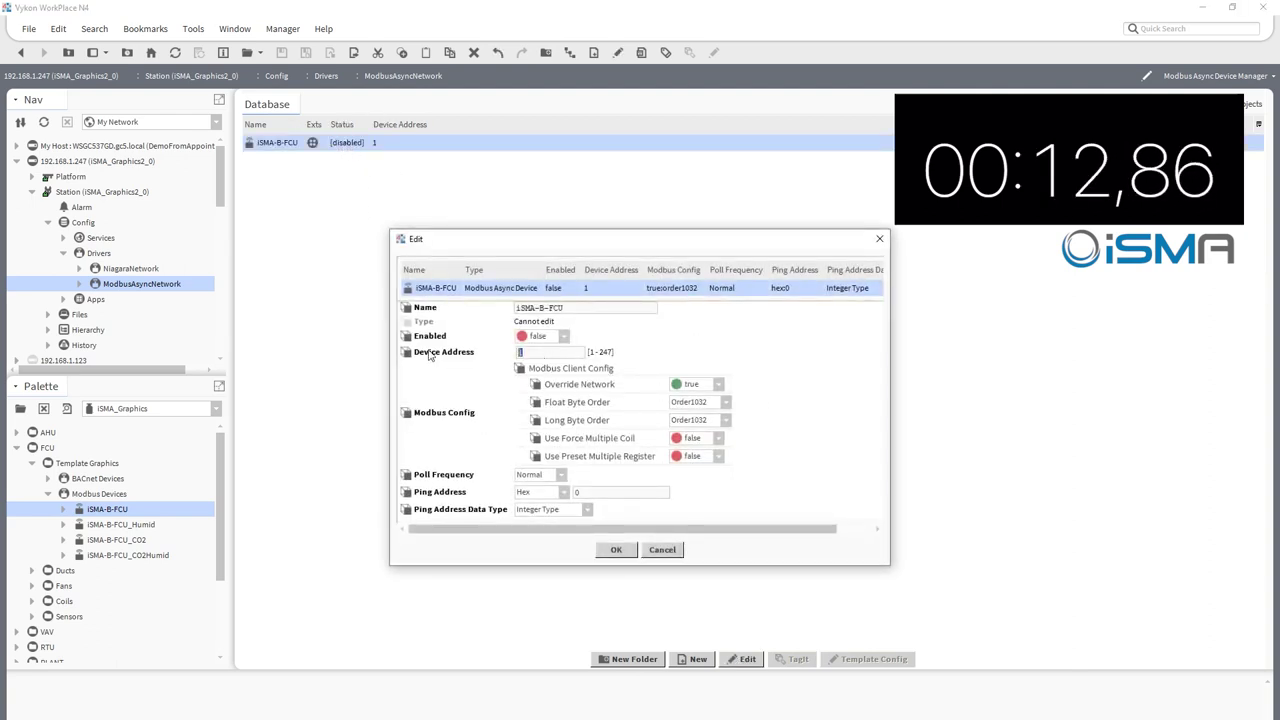
{"action": "left_click", "coordinate": [563, 336]}
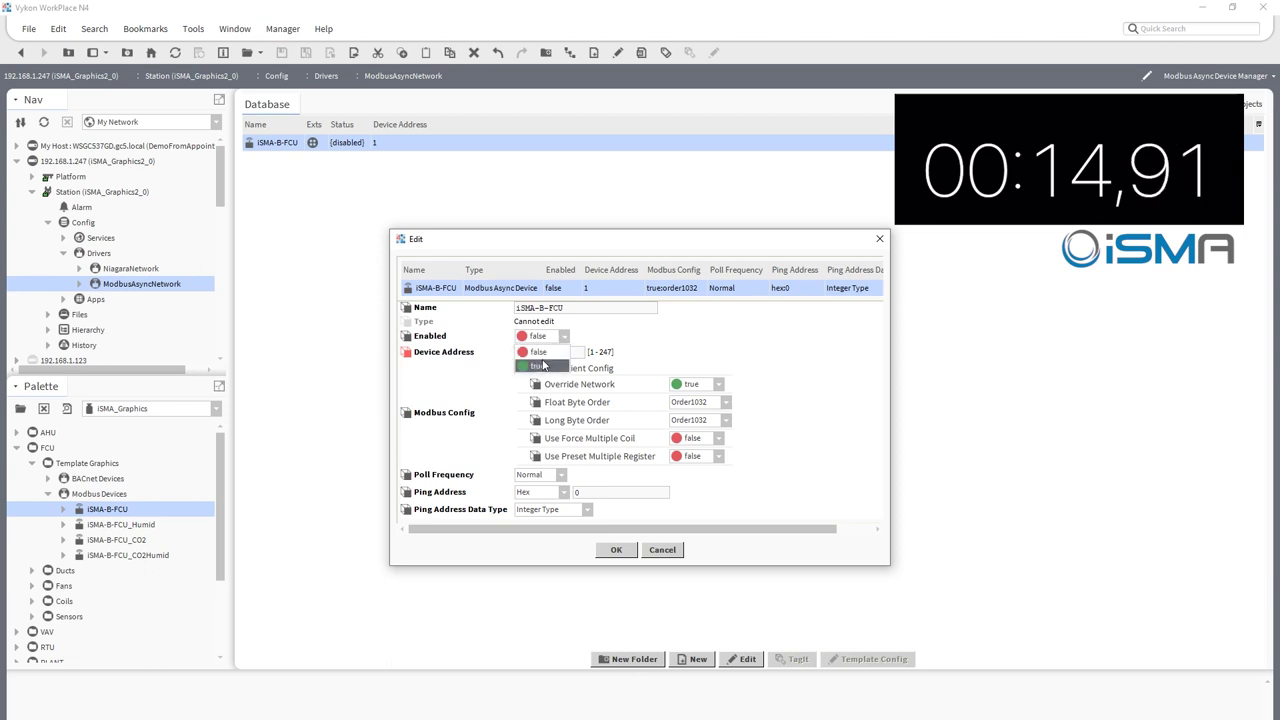
{"action": "left_click", "coordinate": [535, 352]}
{"action": "left_click", "coordinate": [617, 550]}
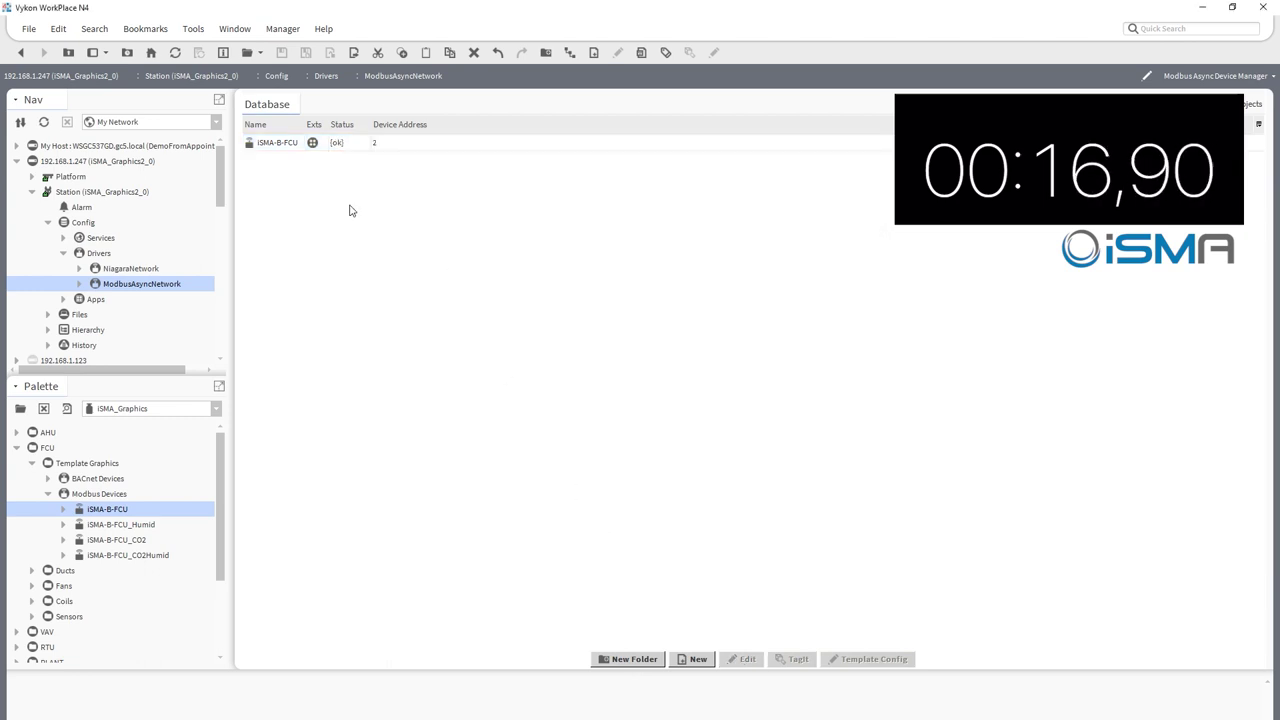
{"action": "left_click", "coordinate": [280, 146]}
{"action": "right_click", "coordinate": [280, 146]}
{"action": "mouse_move", "coordinate": [297, 149]}
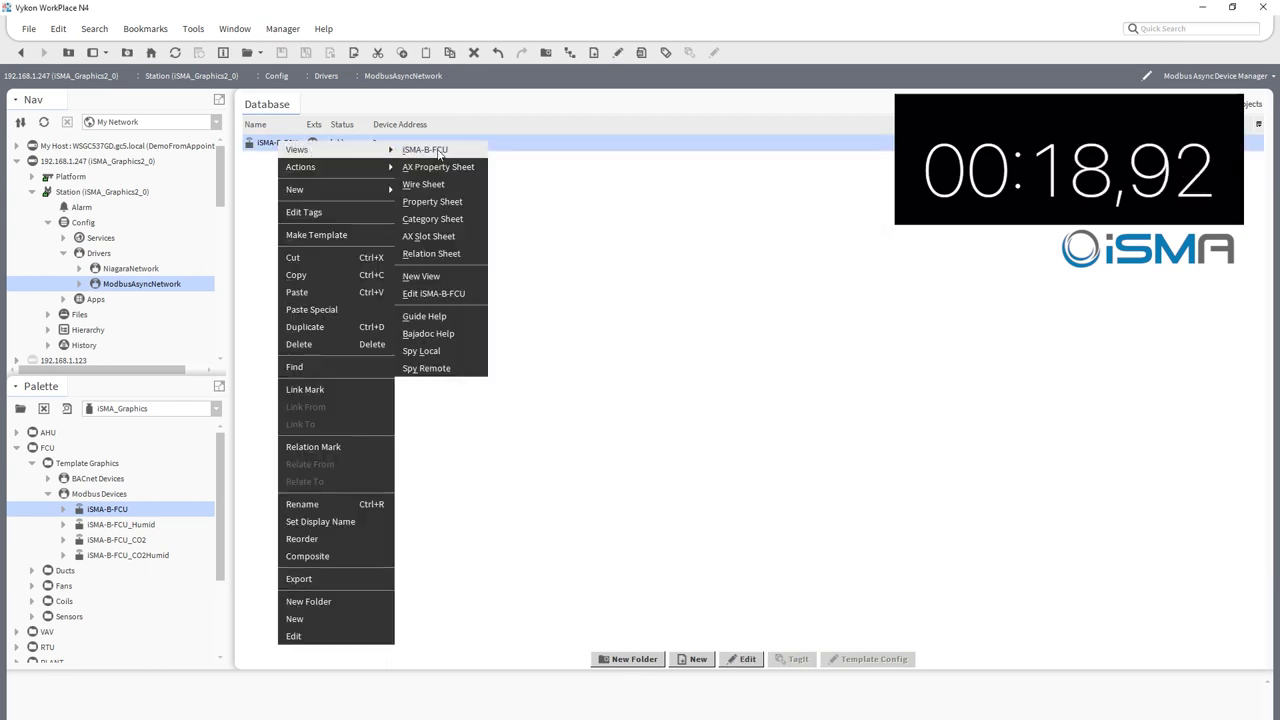
Open the iSMA-B-FCU Px graphic showing the fan coil unit at 21,0 °C setpoint.
{"action": "left_click", "coordinate": [438, 150]}
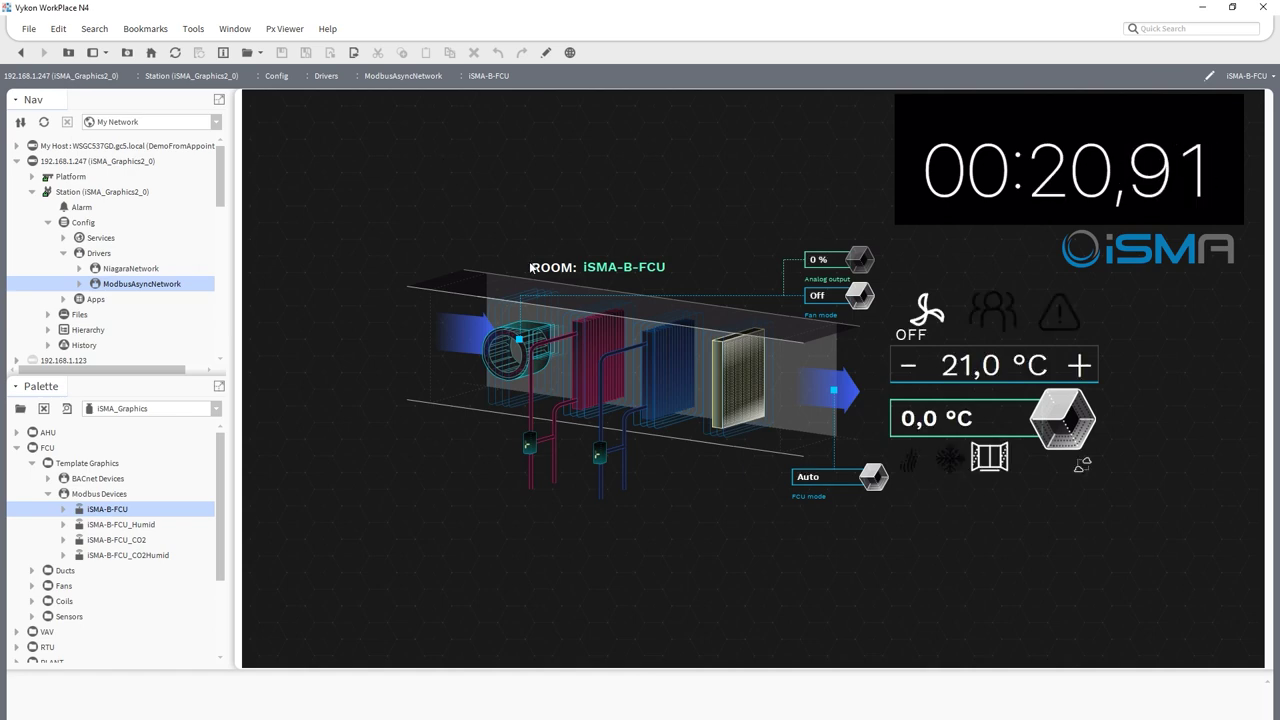